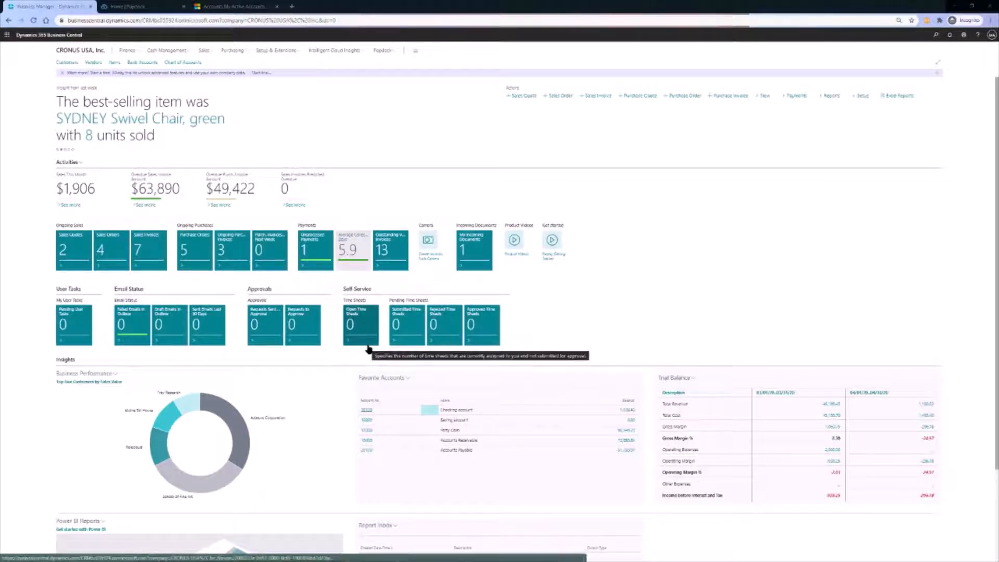
Open the customer list in Business Central and compare it with the My Active Accounts view in Dynamics 365 CRM
click(206, 51)
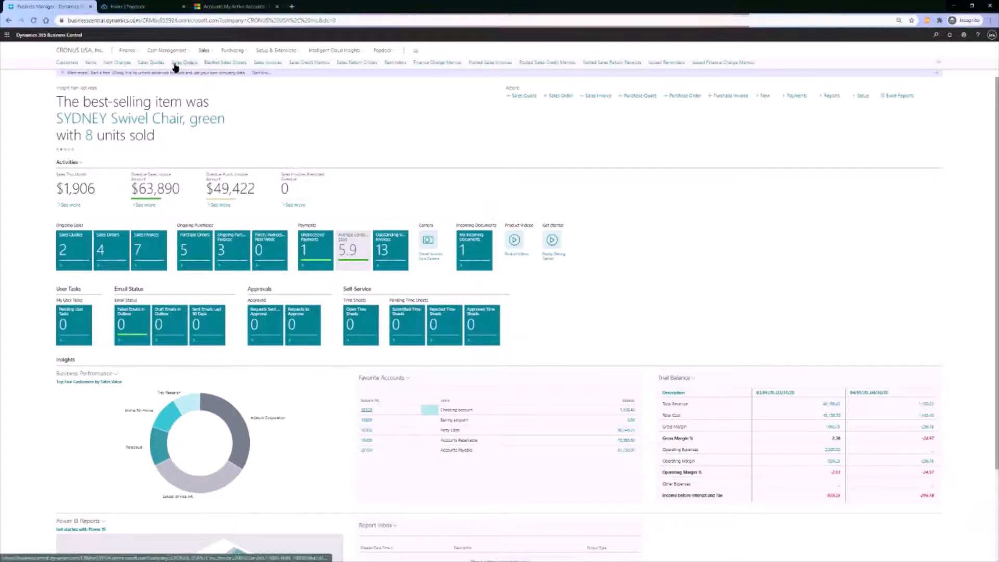
click(67, 62)
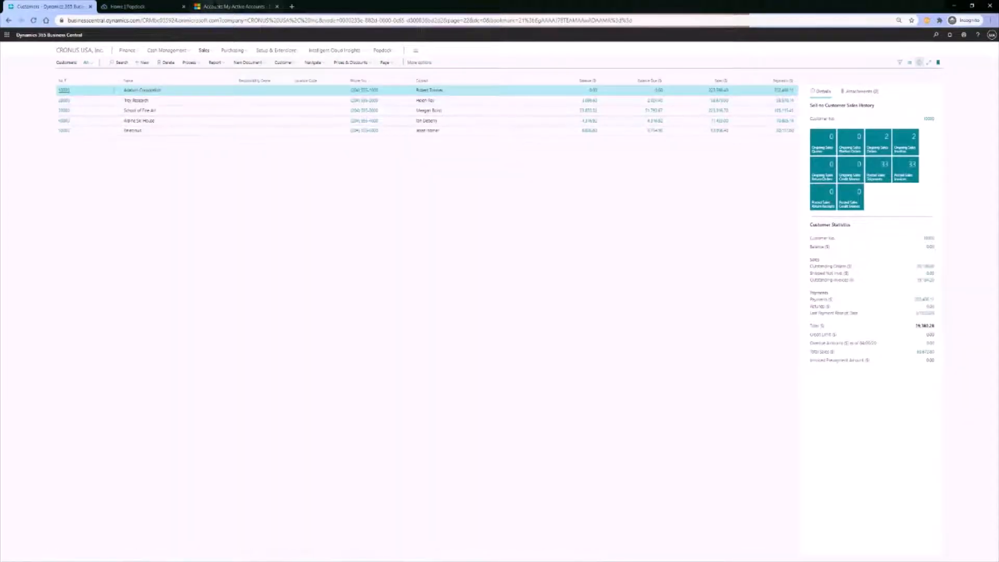
click(224, 6)
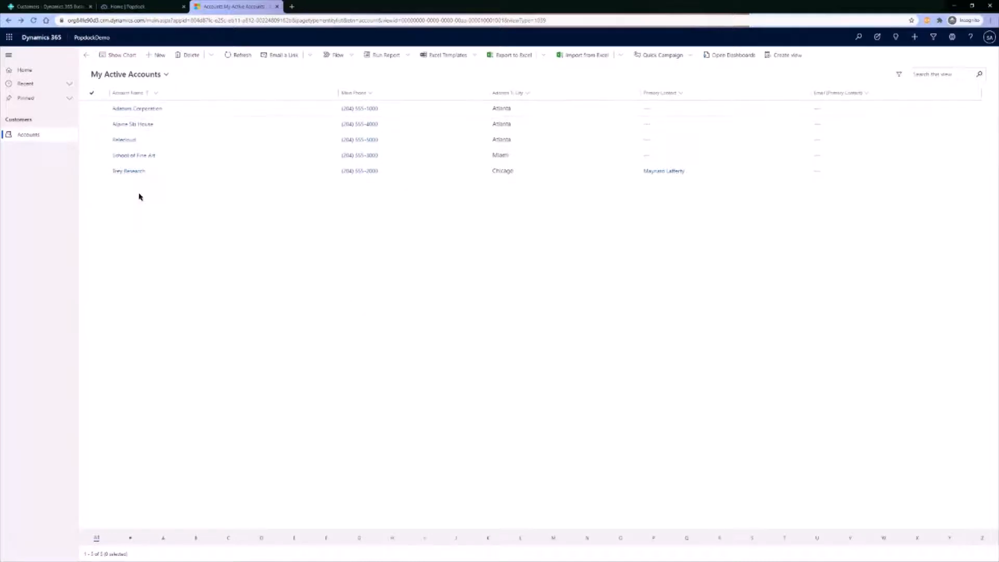
Switch back to Business Central to view the sales orders list, and return to the CRM accounts
click(72, 7)
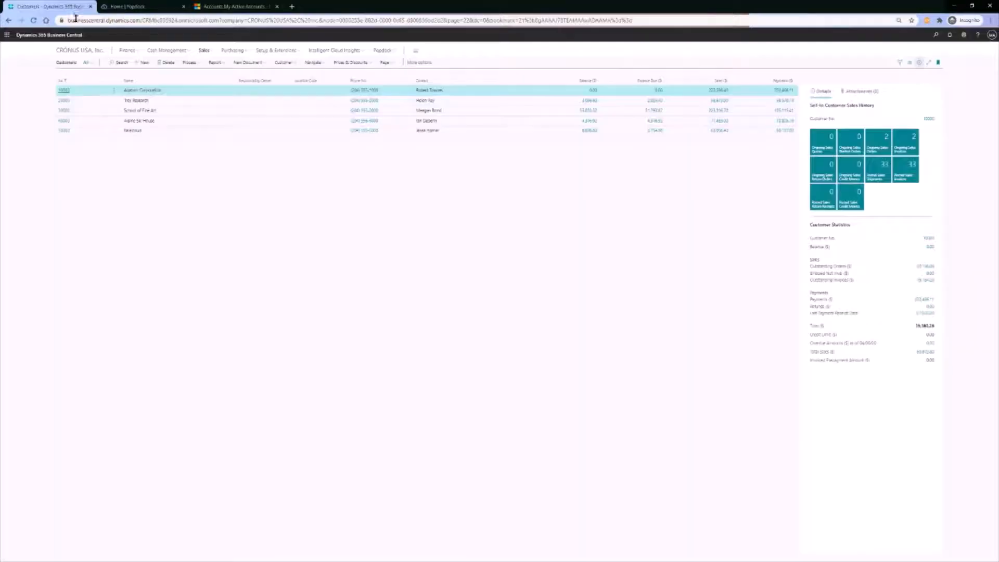
click(207, 53)
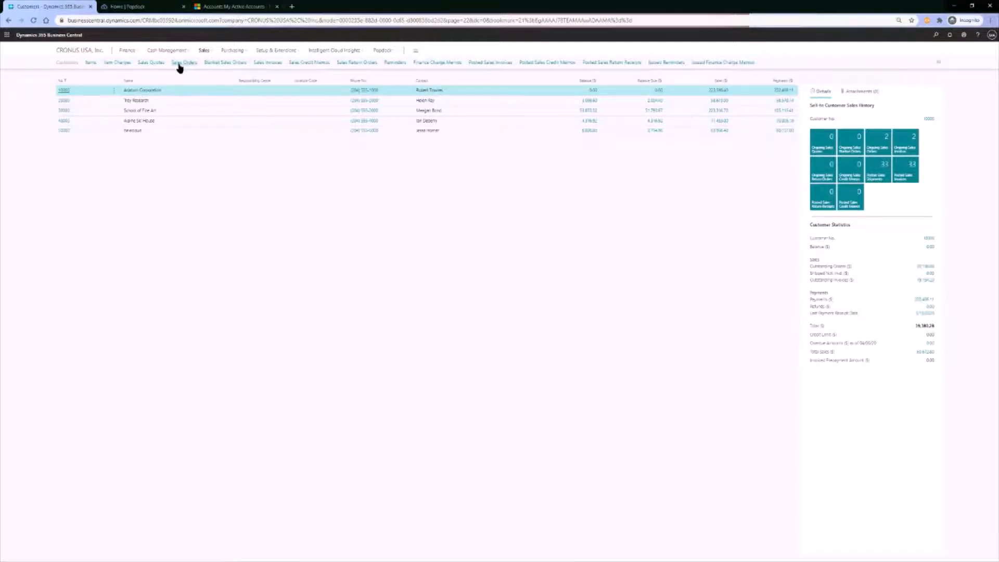
click(180, 63)
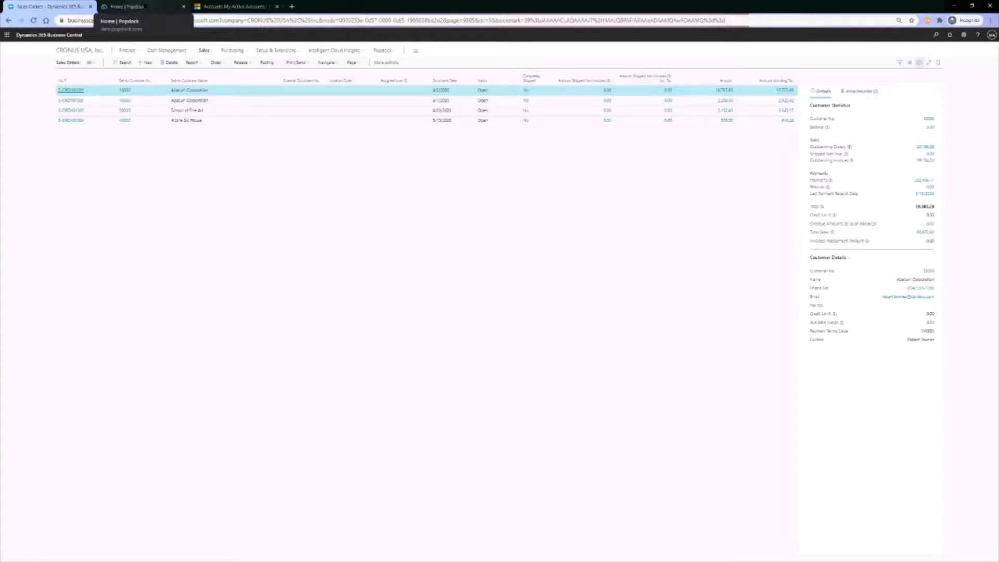
click(229, 6)
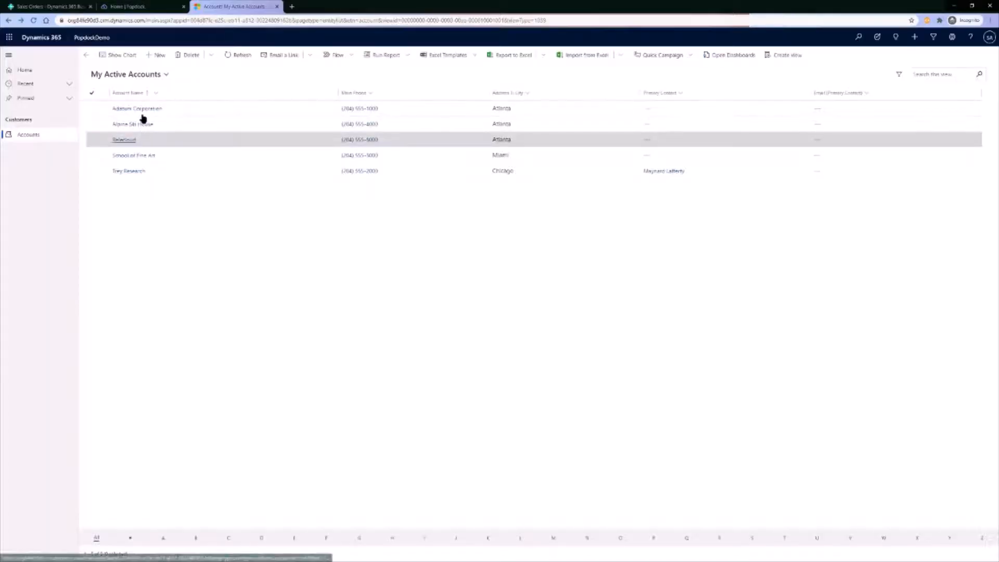
Switch to Popdock and review the list of configured connectors
click(134, 7)
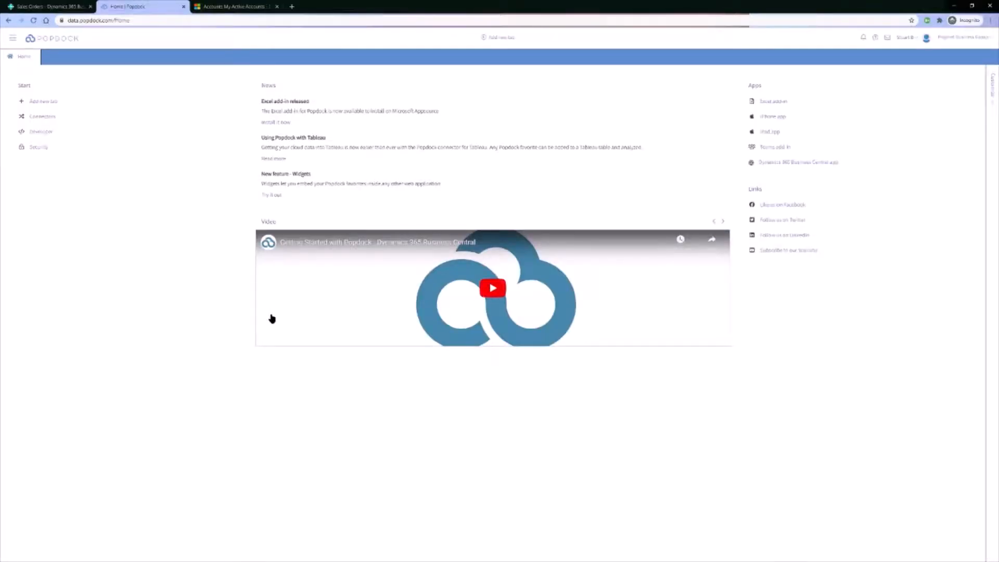
click(48, 119)
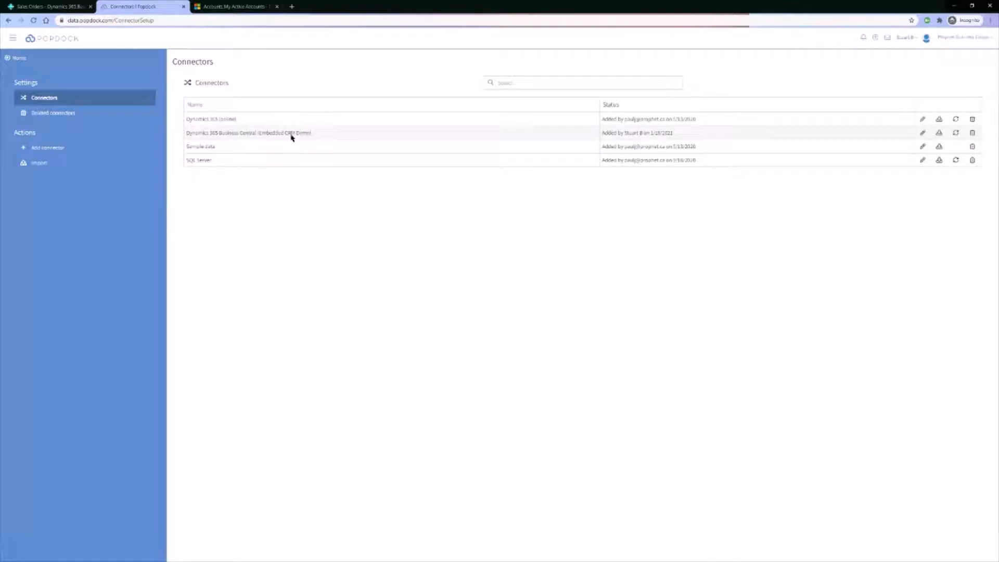
Browse the connector types available to add, examine the Dynamics 365 Business Central connector settings, and return to the Popdock home page
click(54, 148)
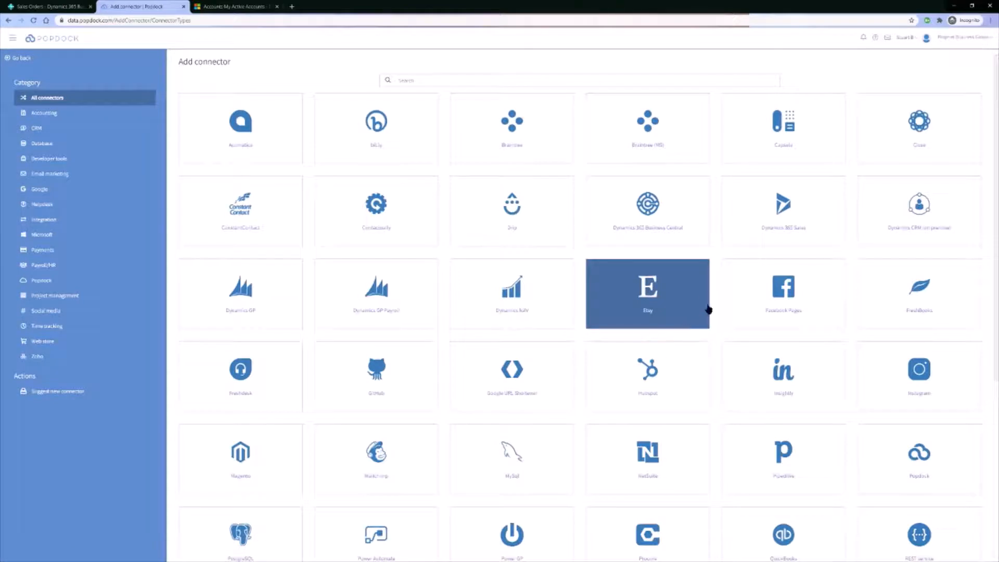
scroll(770, 292, down, 3)
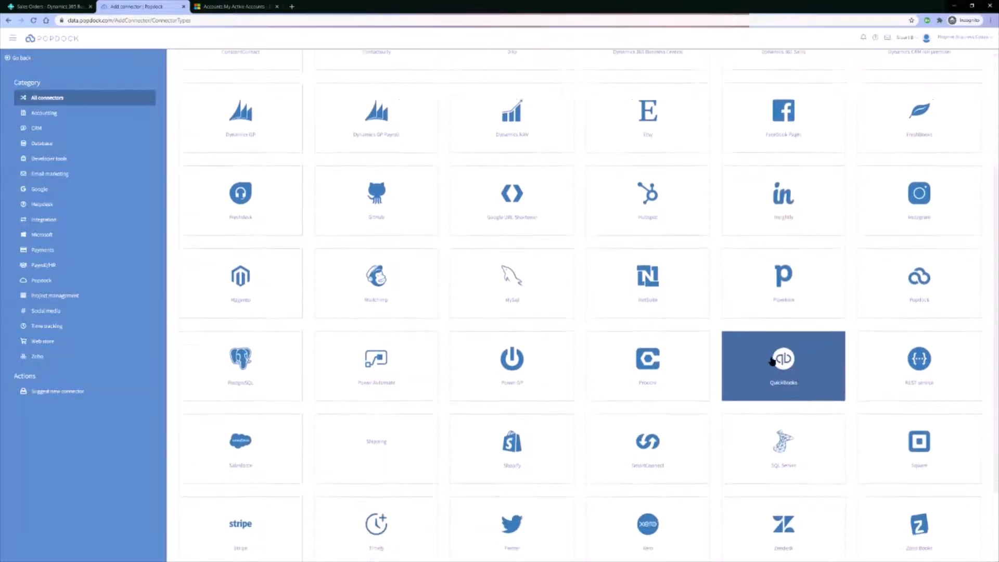
scroll(768, 360, down, 2)
scroll(760, 356, up, 5)
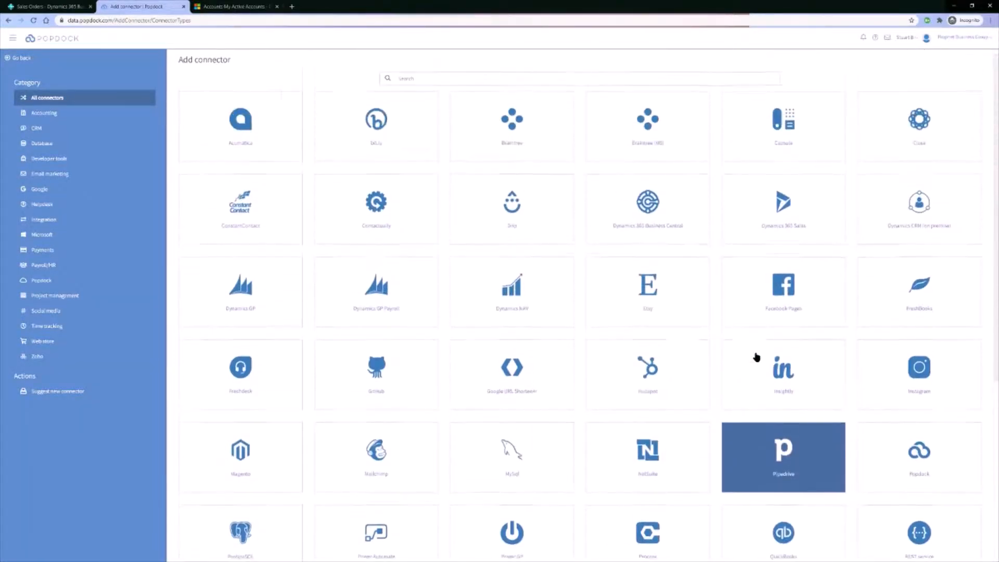
click(671, 232)
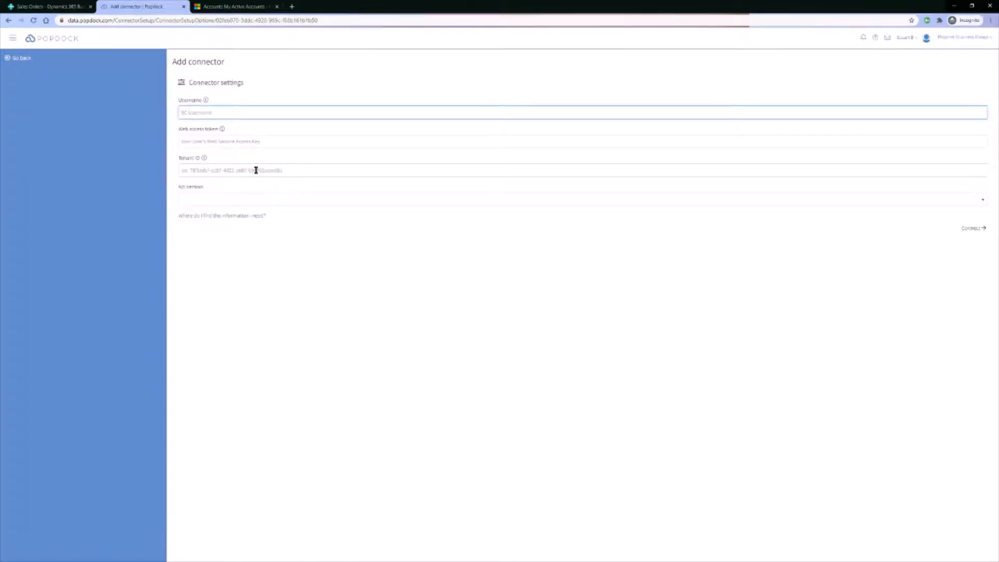
click(52, 41)
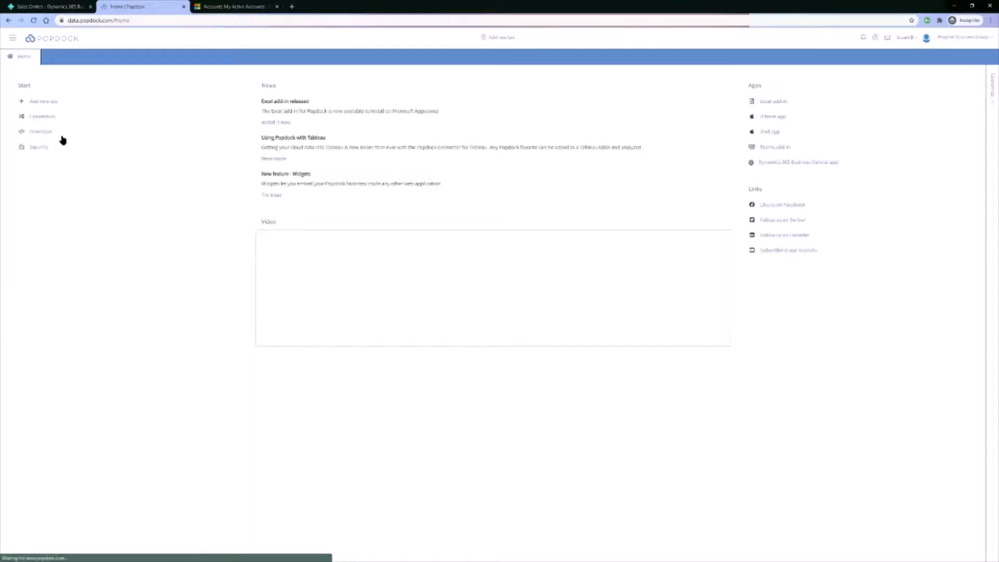
Add a Sales orders tab from the Dynamics 365 Business Central (Embedded CRM Demo) connector for CRONUS USA, Inc., and close it after viewing
click(21, 101)
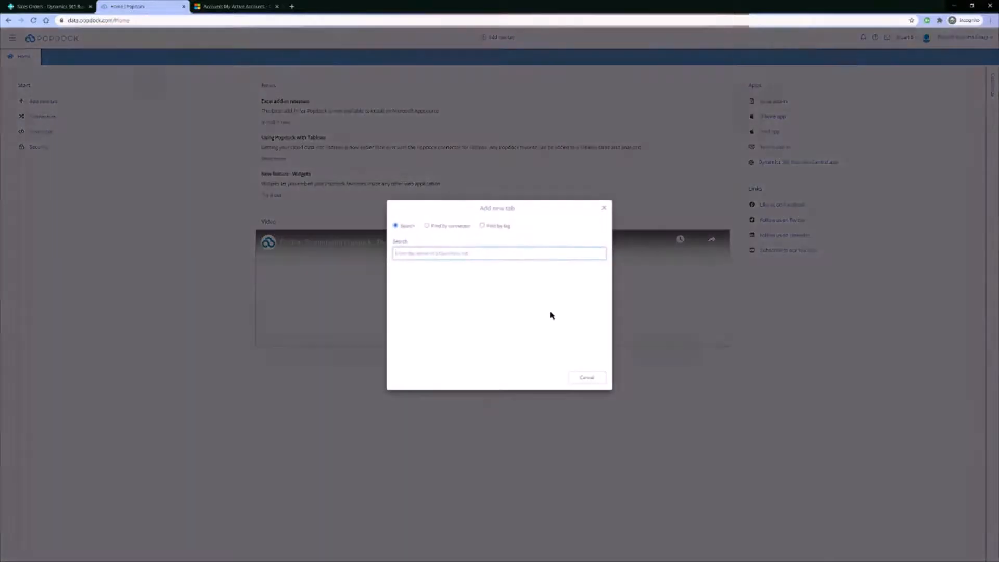
text(s)
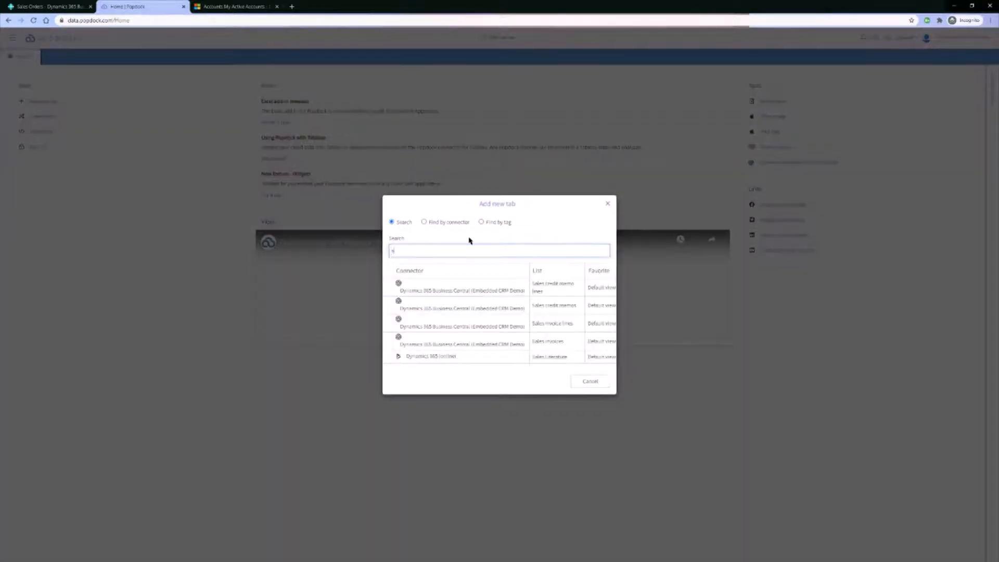
text(ales order)
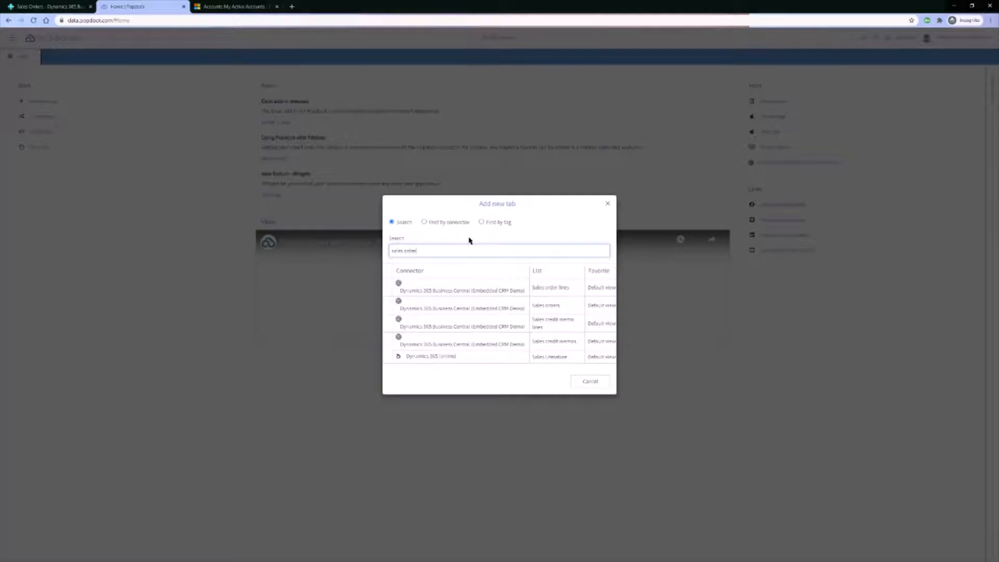
click(467, 310)
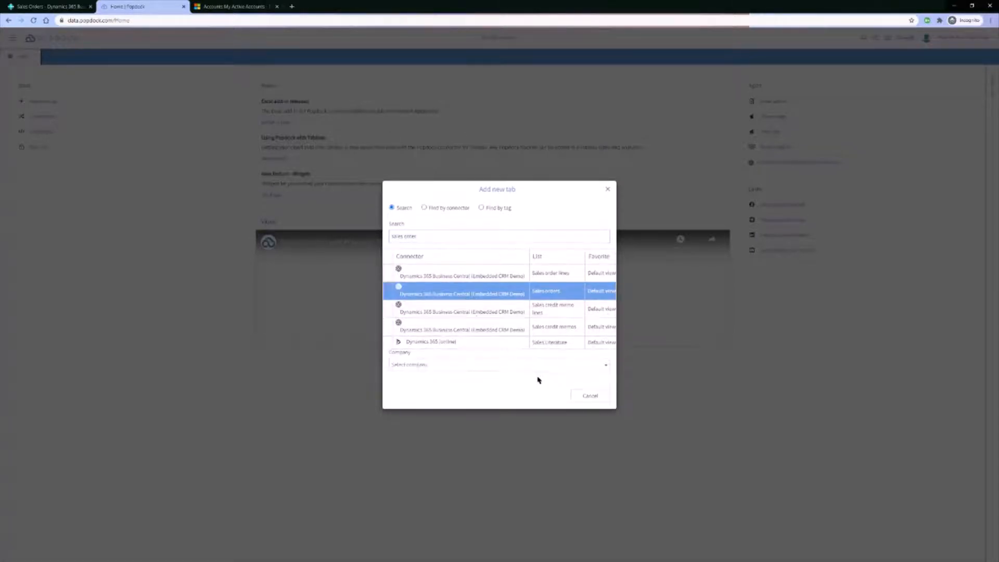
click(464, 366)
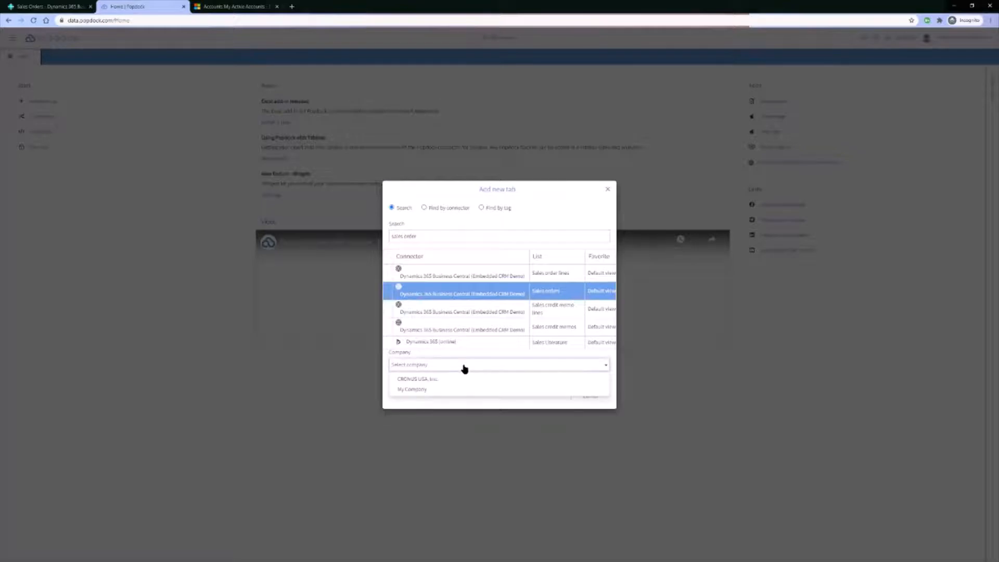
click(428, 382)
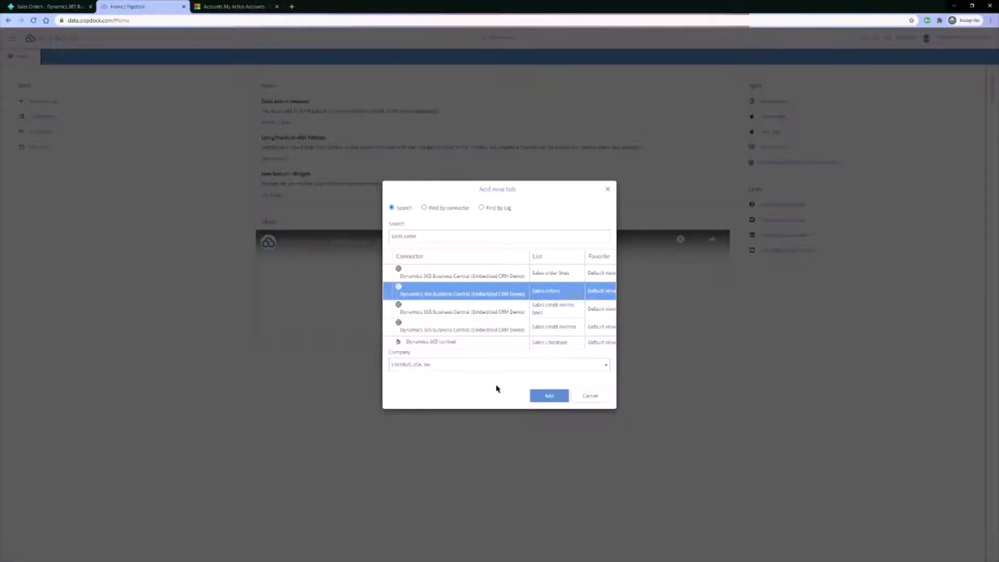
click(551, 397)
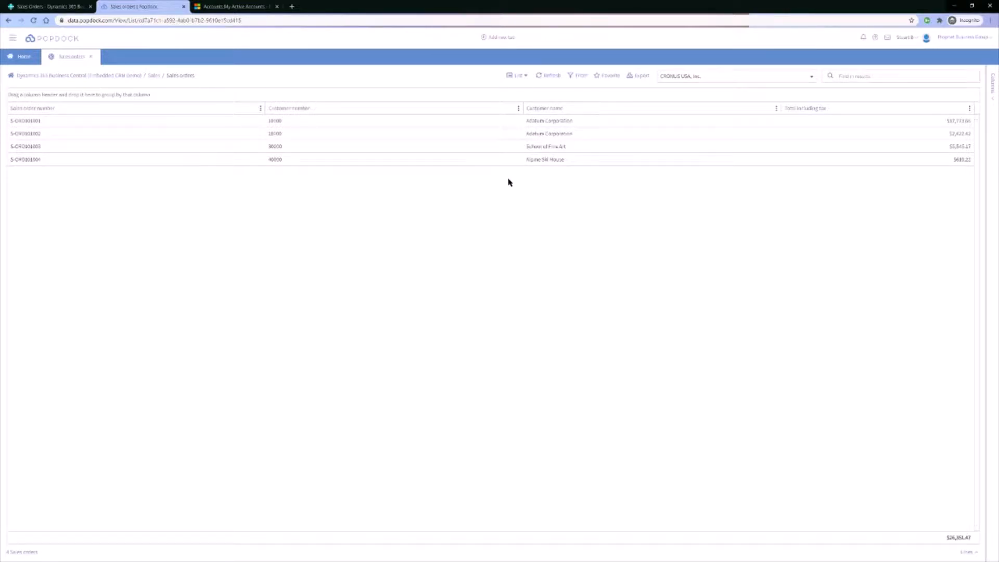
click(89, 57)
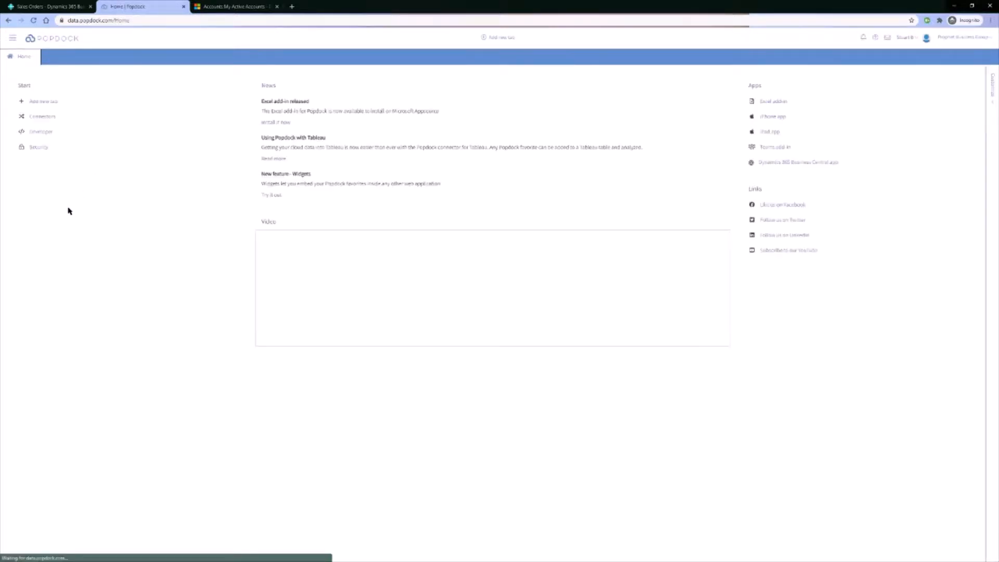
Open the CRM Sample Widget in the developer settings and compare its preview with the Business Central sales orders
click(42, 133)
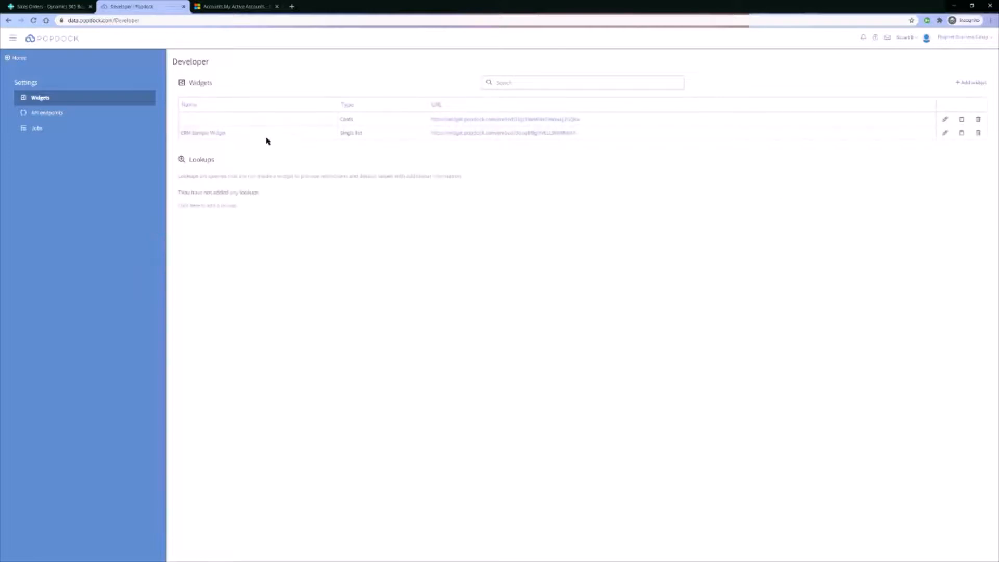
click(218, 134)
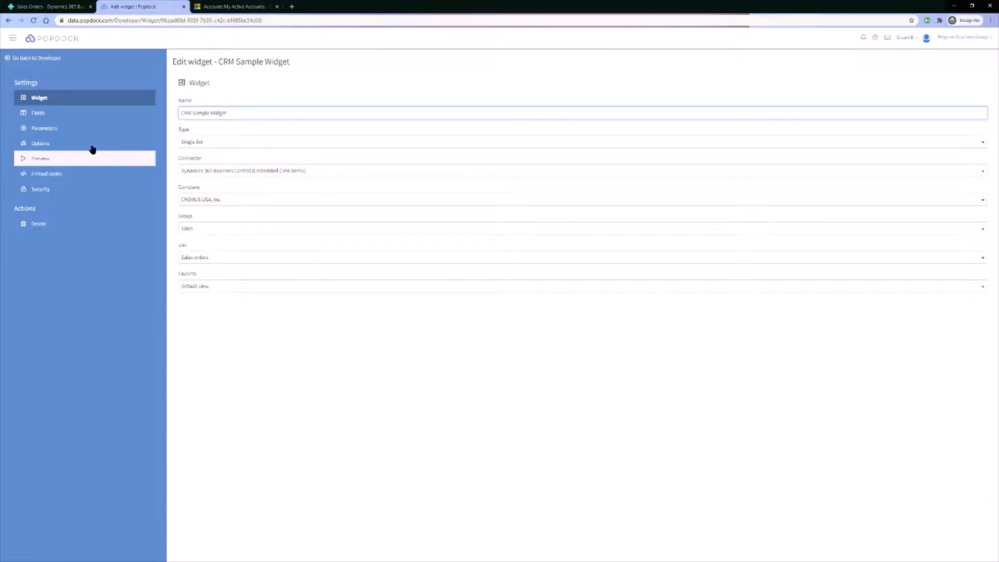
click(54, 158)
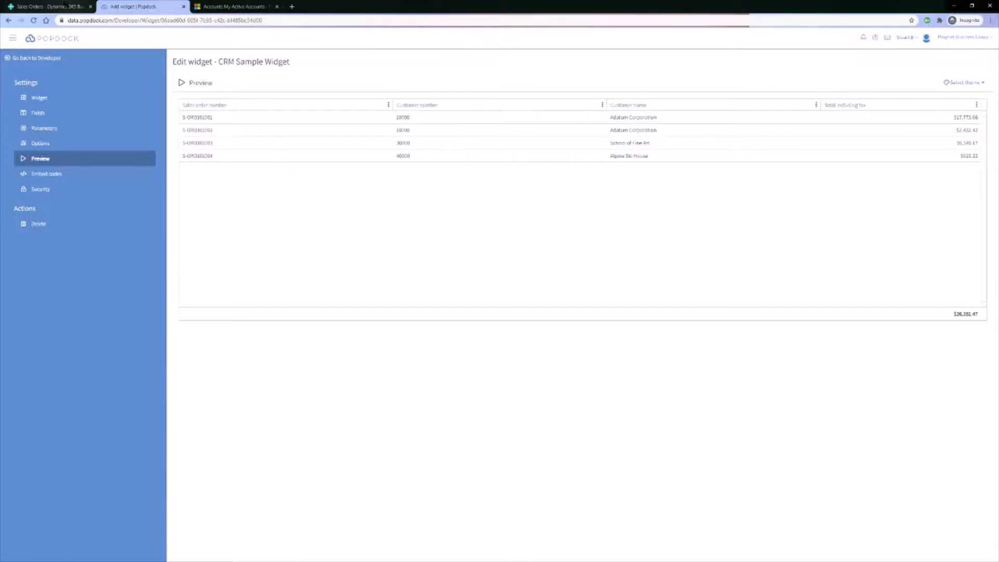
click(63, 6)
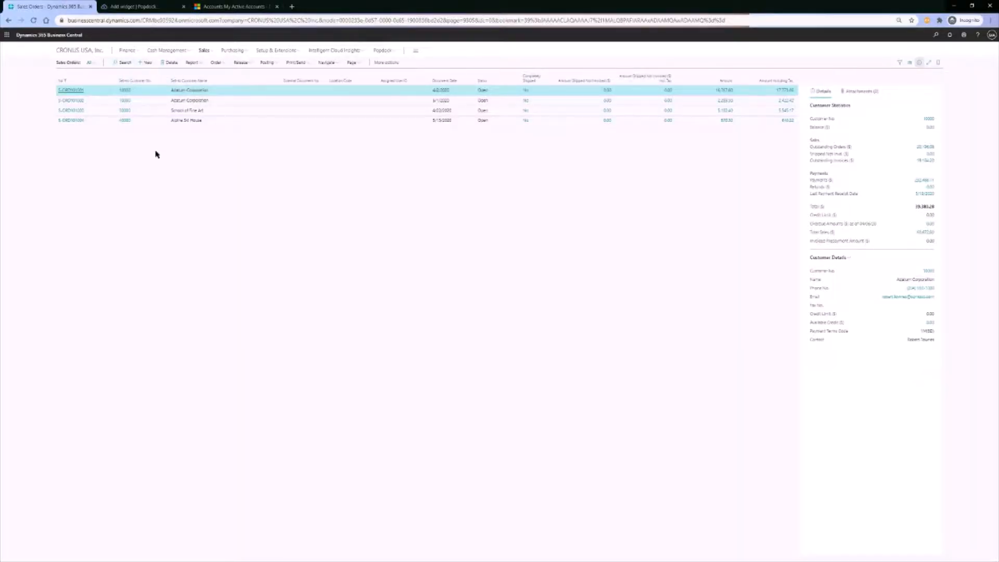
click(148, 7)
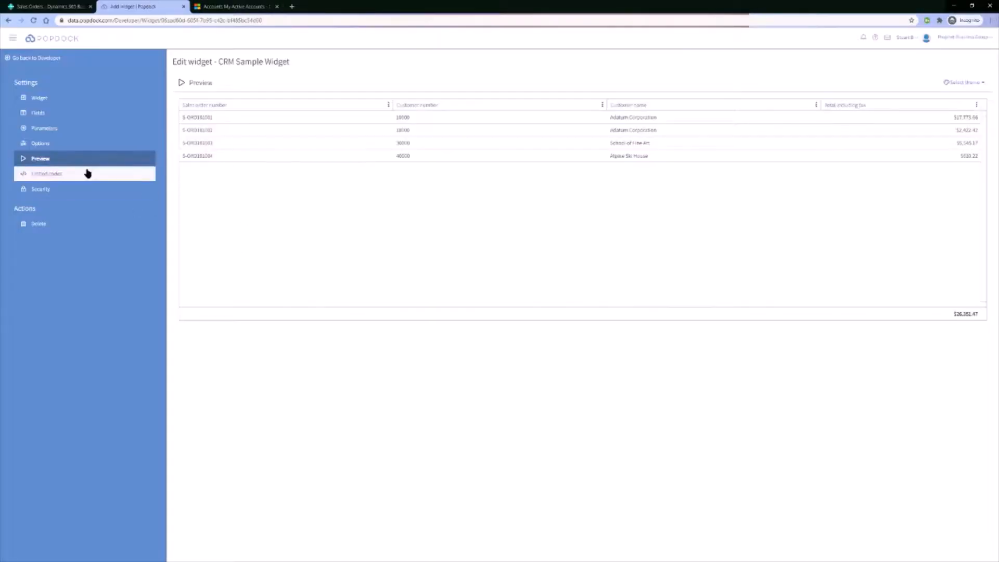
Review the widget's URL parameters, and compare the CRM accounts with the customers on the Business Central sales orders
click(63, 129)
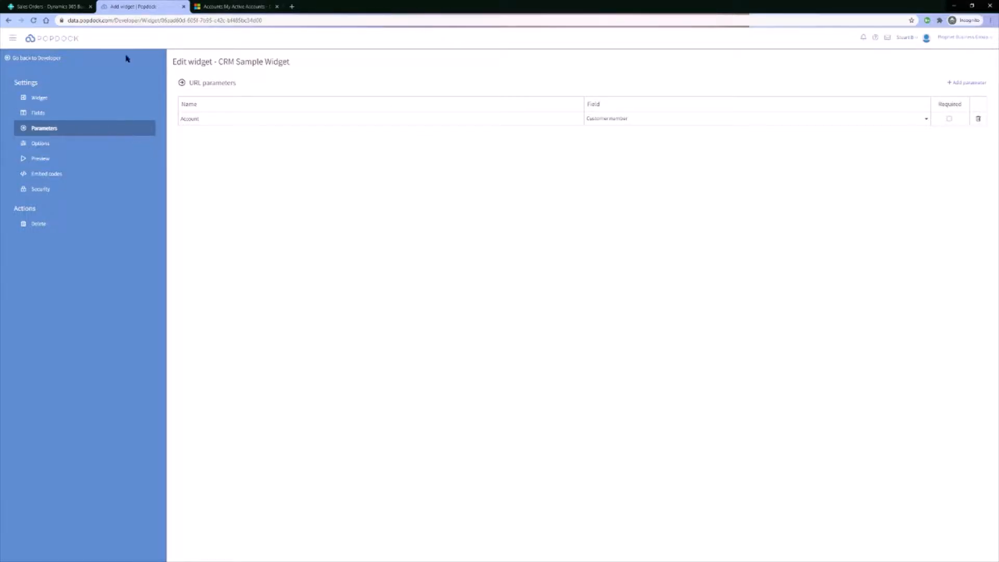
click(226, 5)
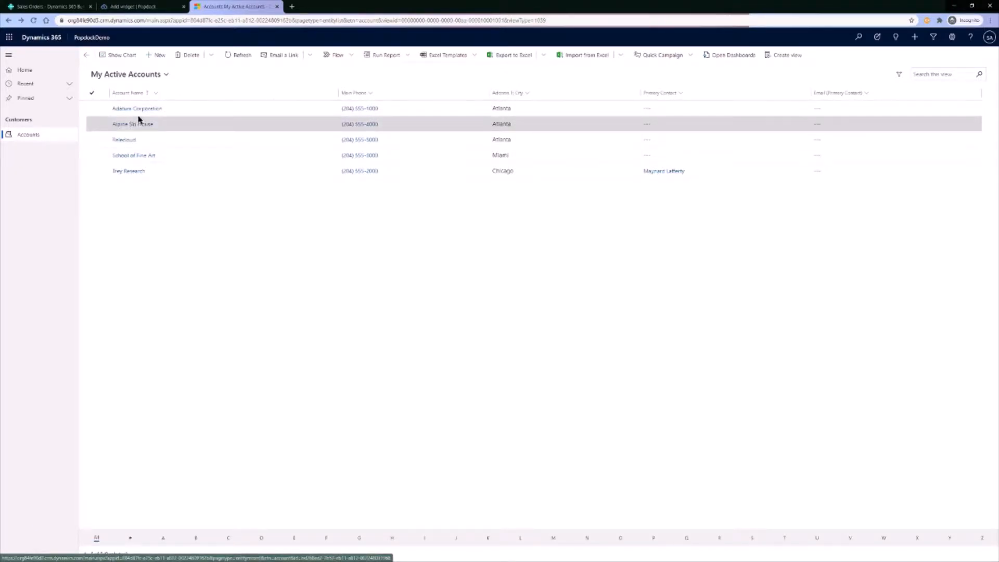
click(44, 6)
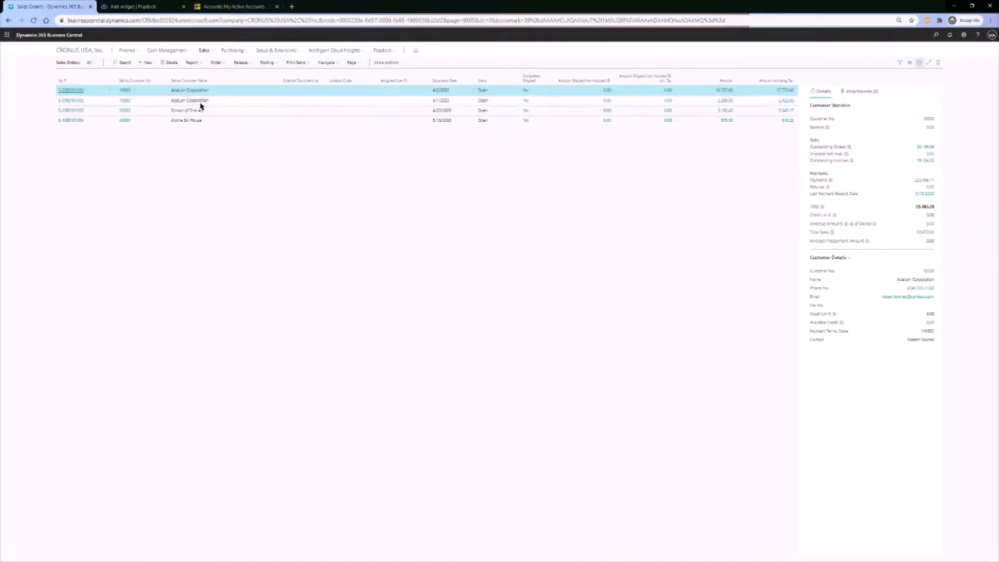
View the Invoices (BC 365) data embedded in the Adatum Corporation account in CRM, and compare it with the Business Central sales orders
click(221, 6)
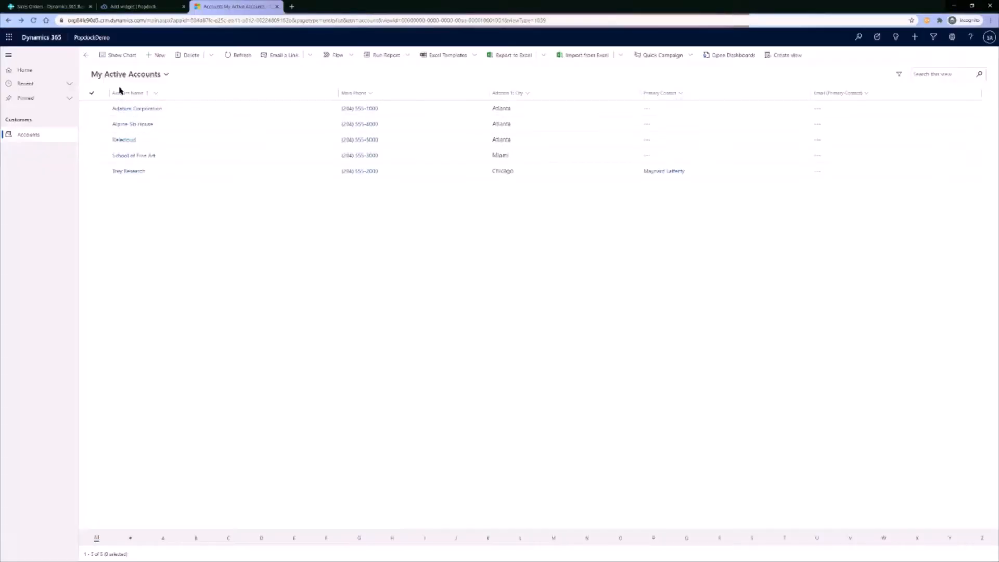
click(136, 109)
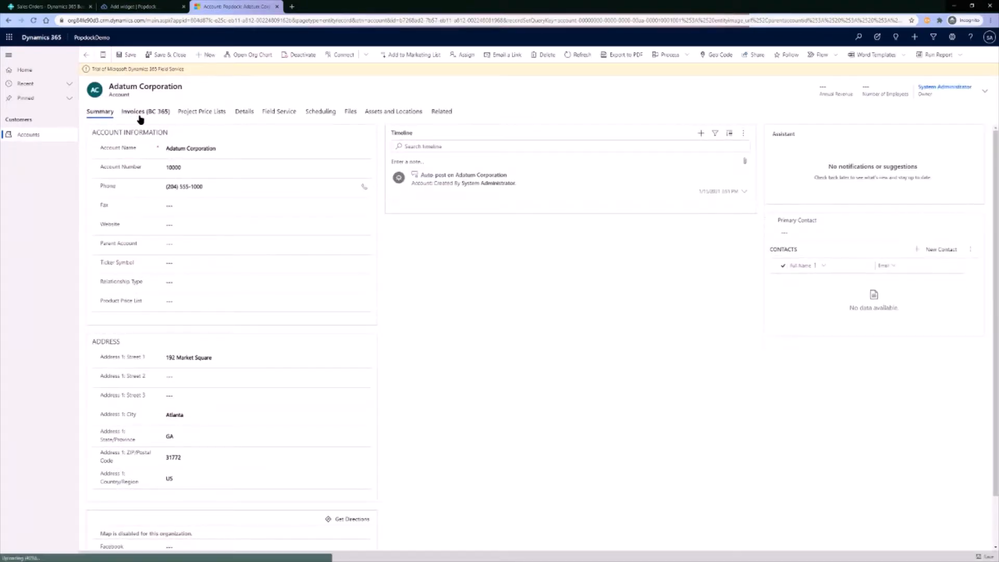
click(151, 113)
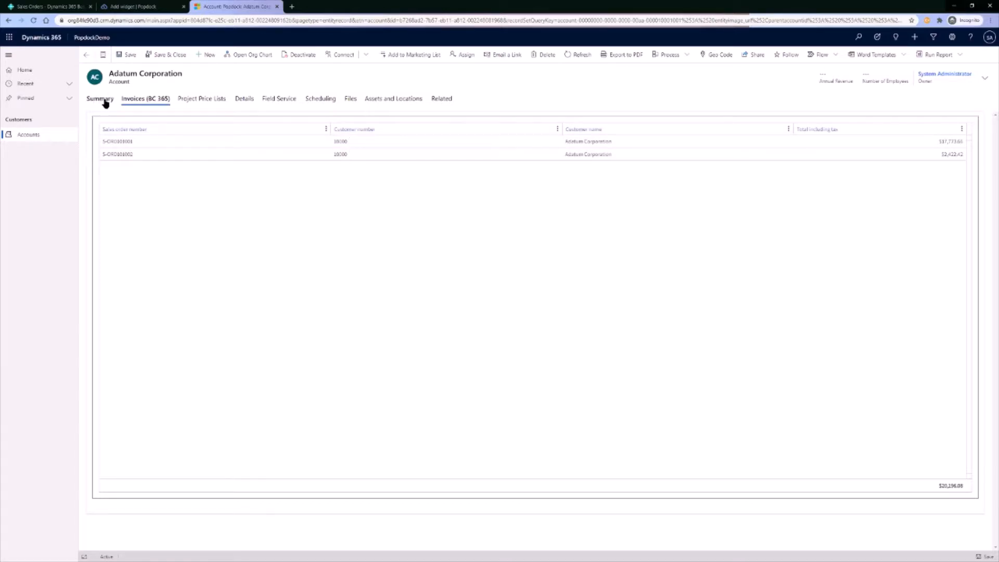
click(86, 55)
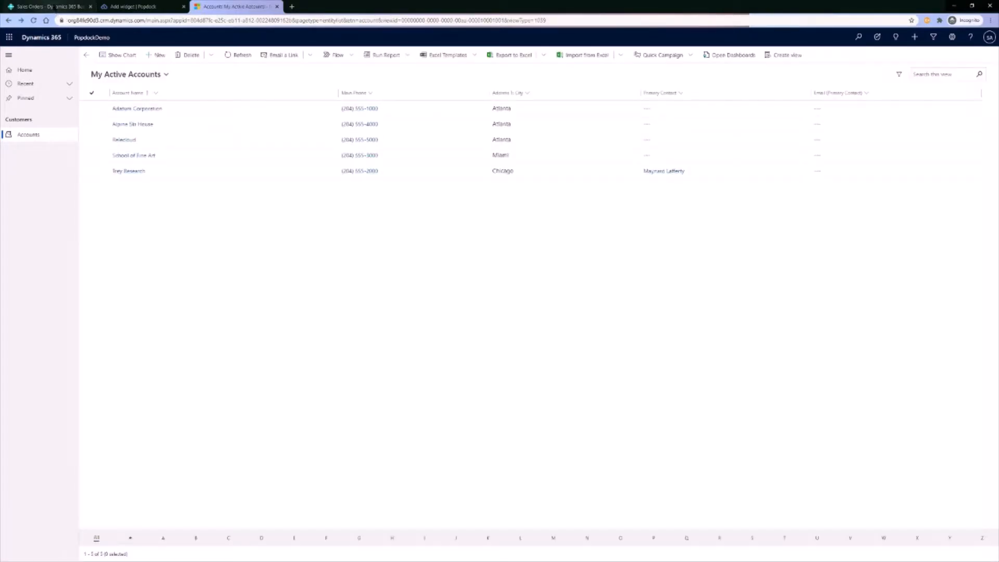
click(56, 7)
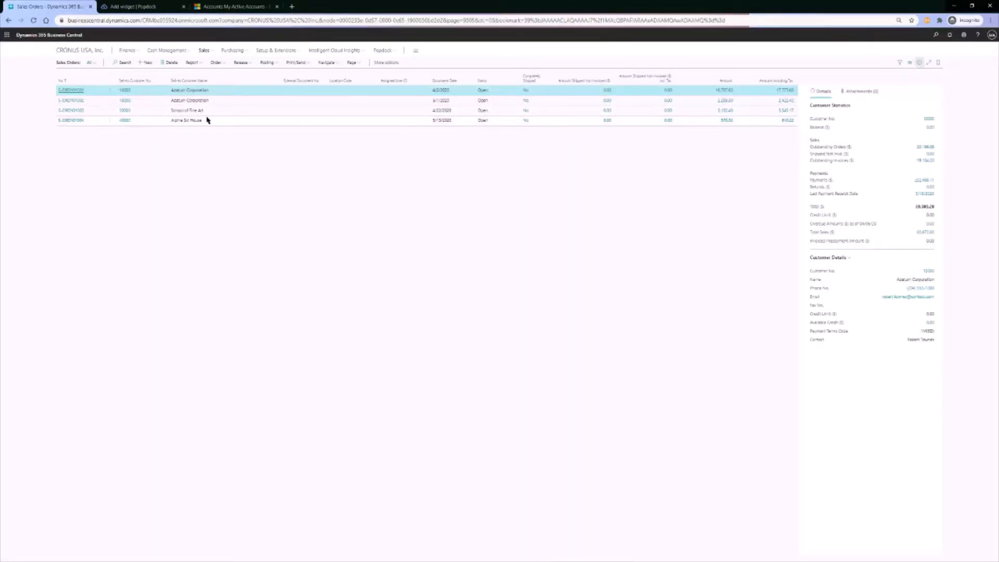
View the Invoices (BC 365) data embedded in the Alpine Ski House account in CRM
click(227, 5)
click(126, 127)
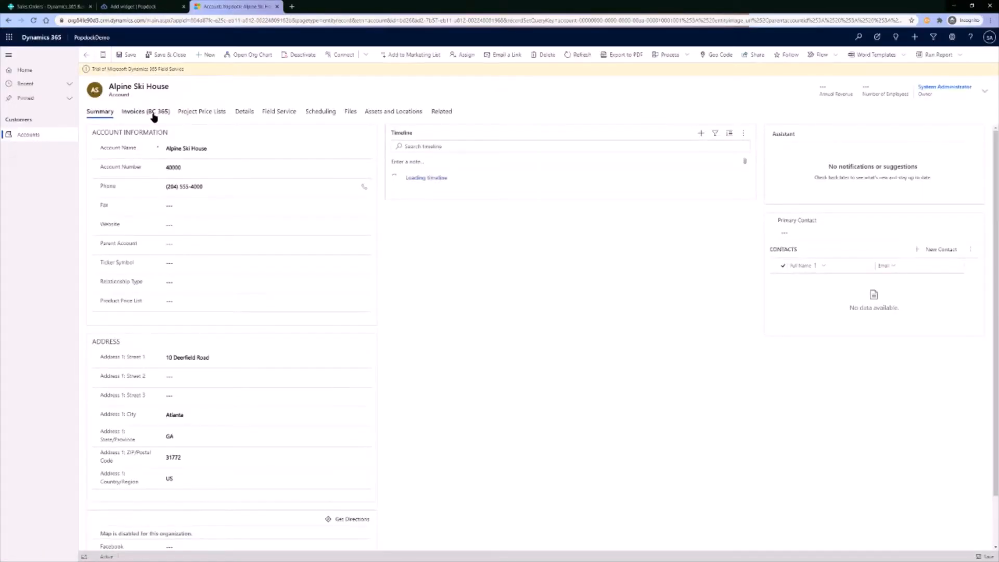
click(152, 115)
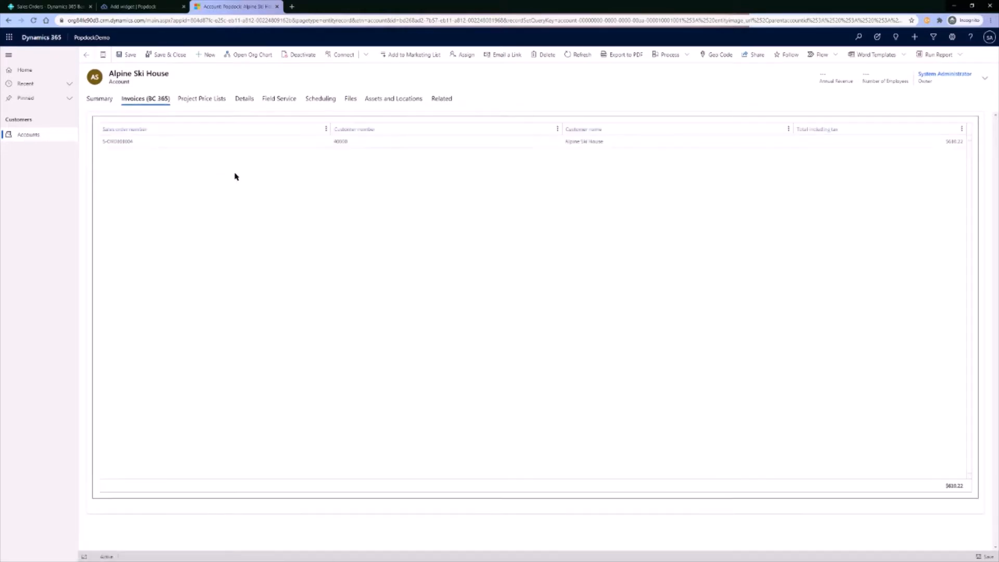
Return to My Active Accounts and view the Invoices (BC 365) data embedded in the Trey Research account
click(86, 54)
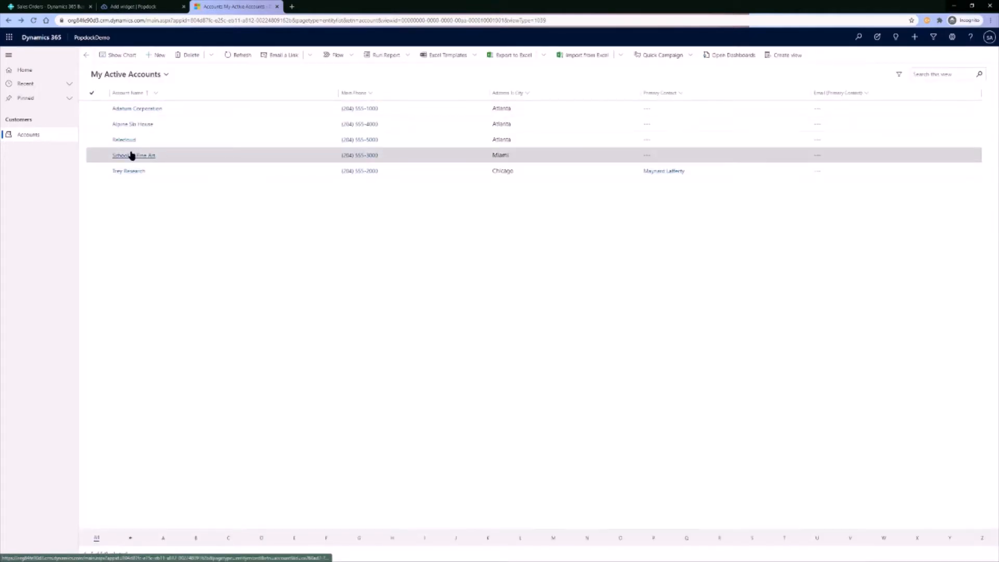
click(131, 174)
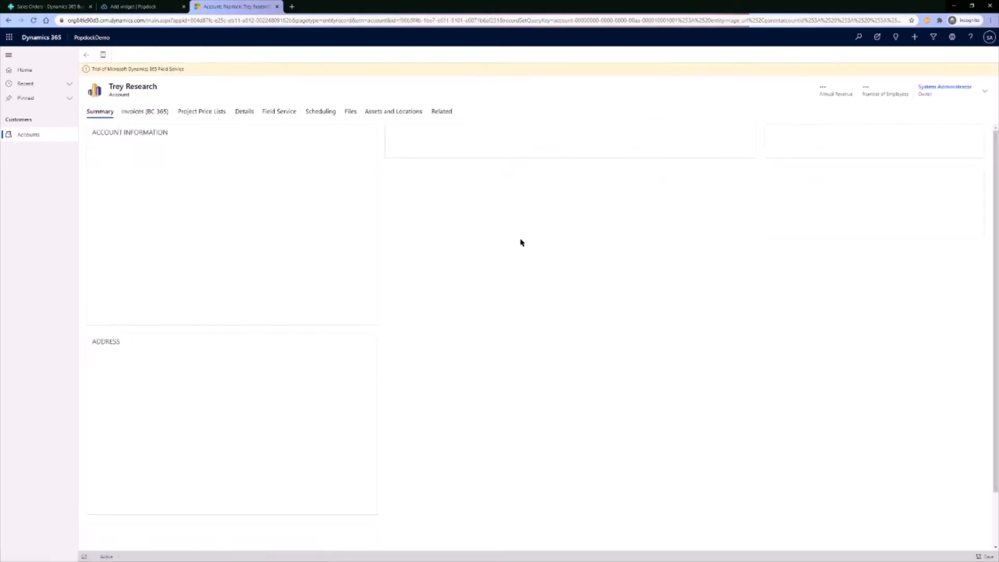
click(151, 112)
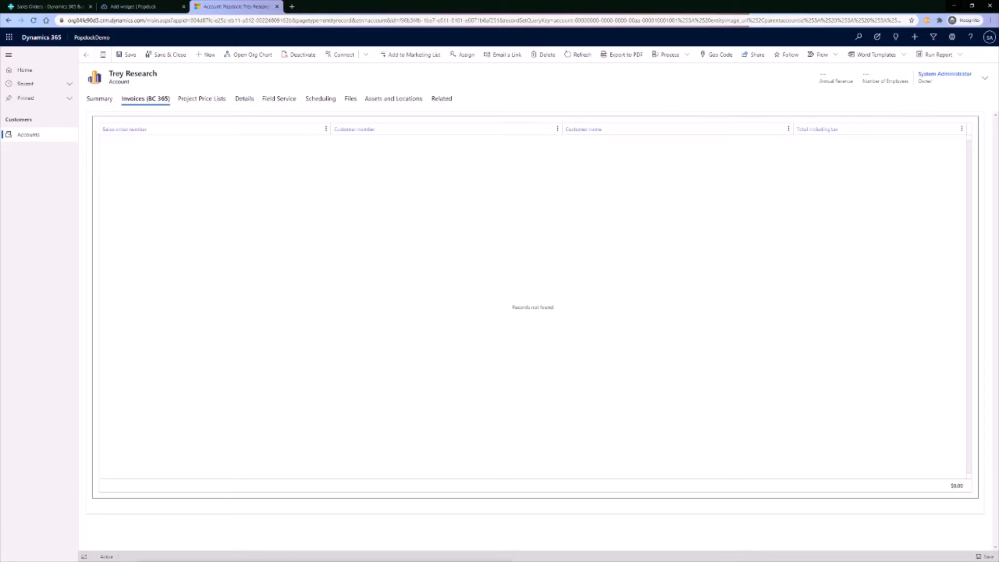
Switch to Popdock and browse the full catalogue of connectors available to add
click(143, 5)
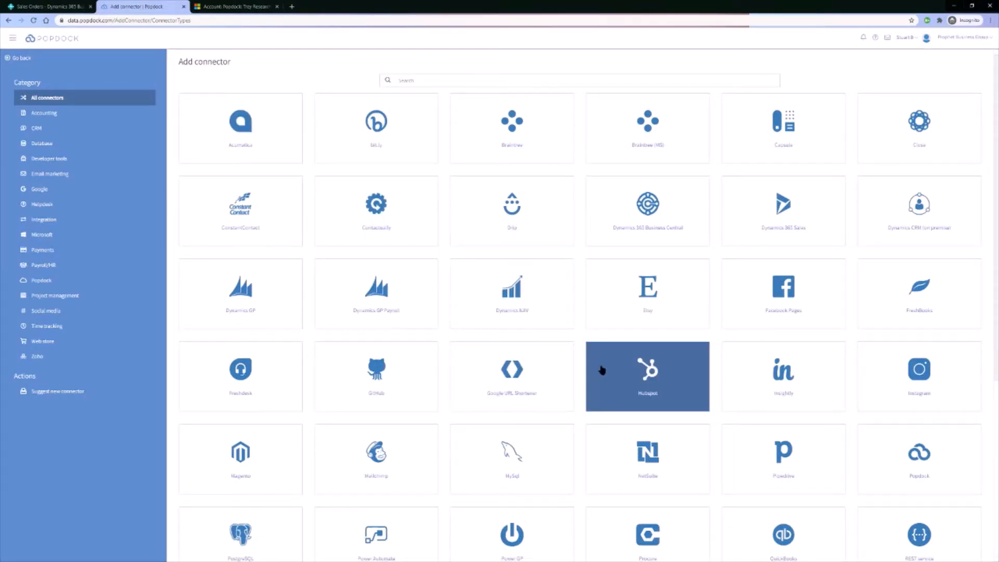
scroll(607, 364, down, 5)
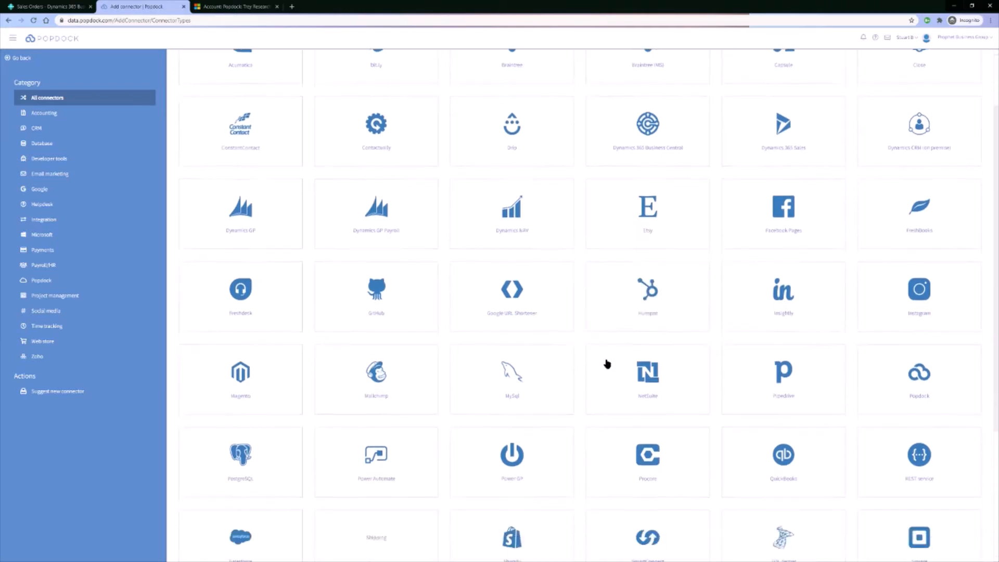